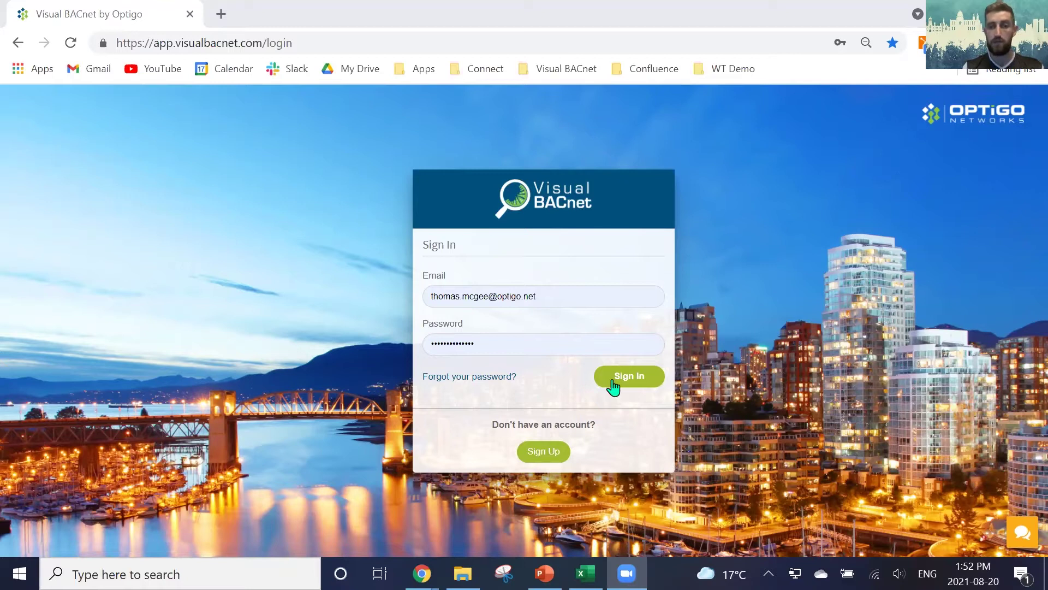
Step: Sign in so the Monitoring page lists the Sample site with 7 alerts
click(633, 378)
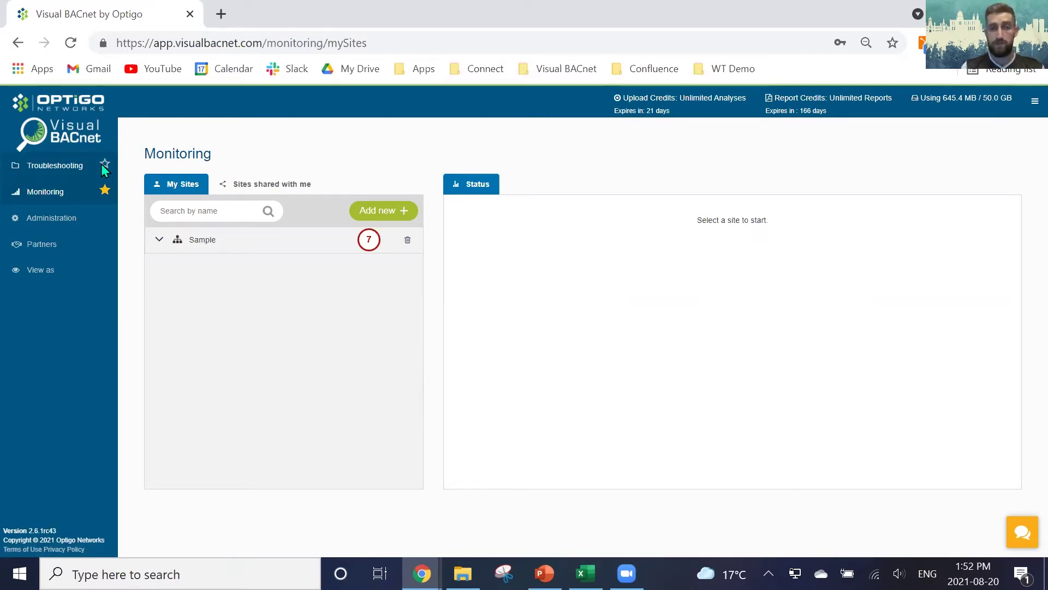
Step: Go to Troubleshooting and open the Demo folder of three capture files
click(37, 174)
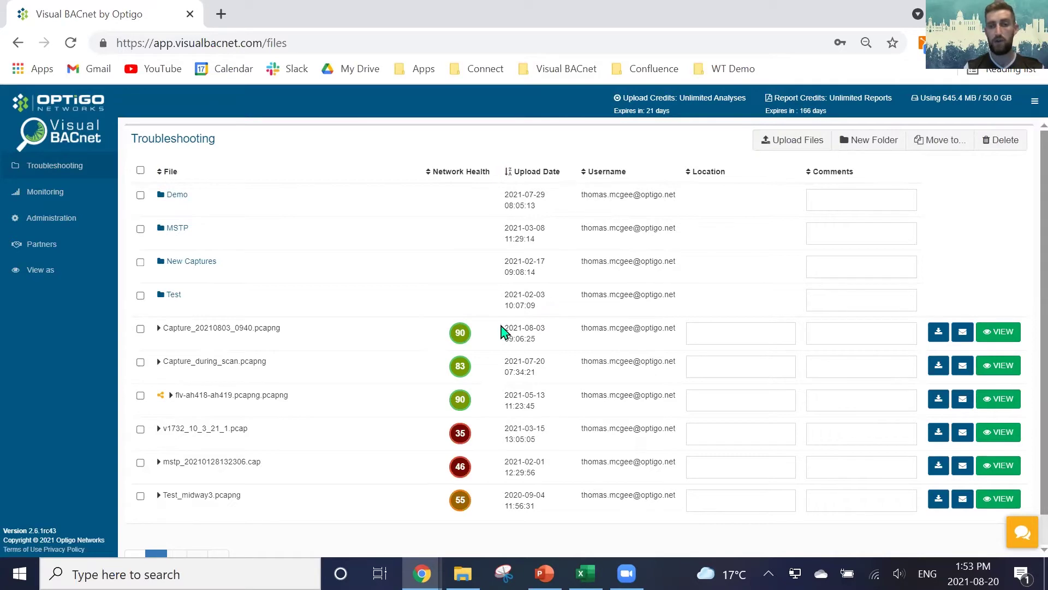
click(177, 196)
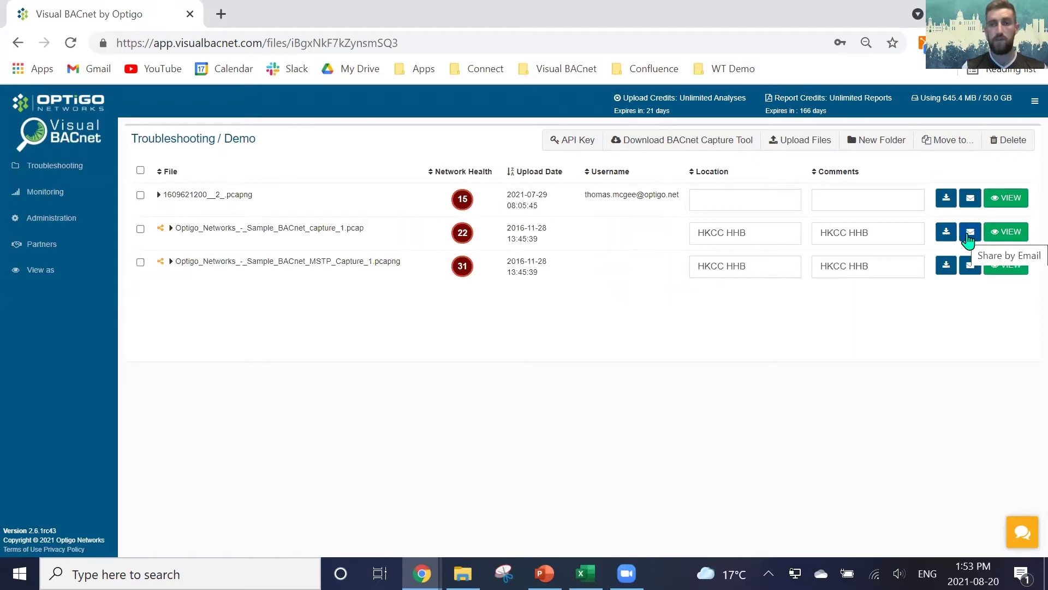
Step: View the Optigo_Networks_-_Sample_BACnet_capture_1 summary showing 22% Critical health and review it
click(1007, 233)
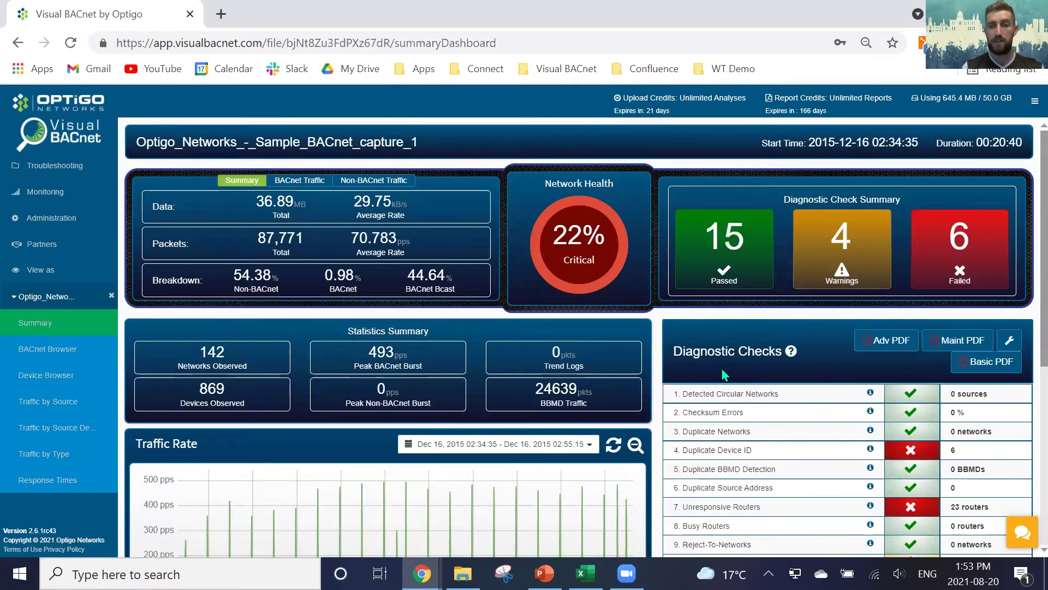
scroll(721, 348, down, 3)
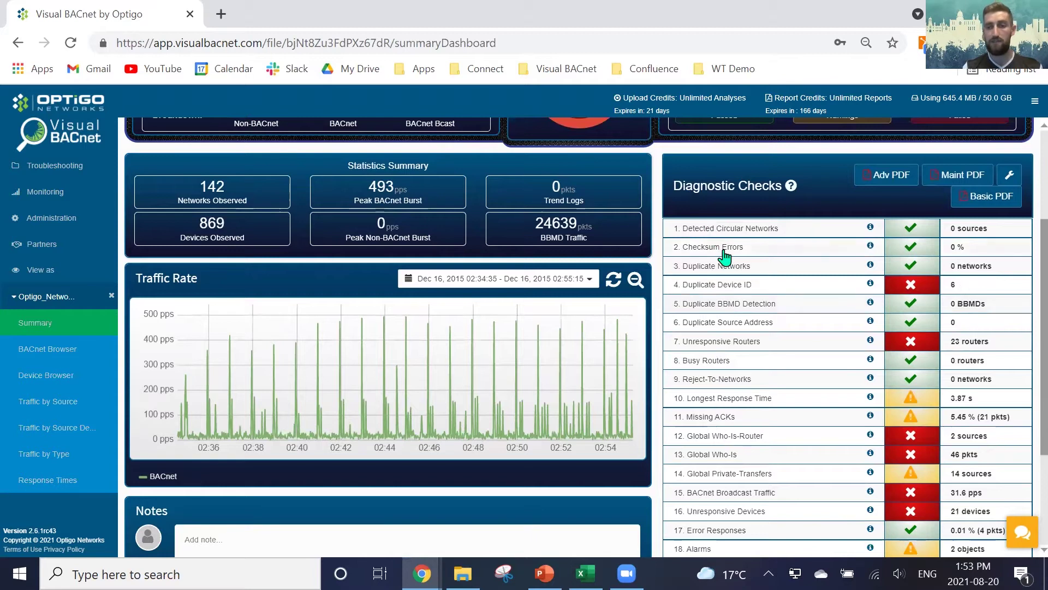
scroll(727, 305, up, 1)
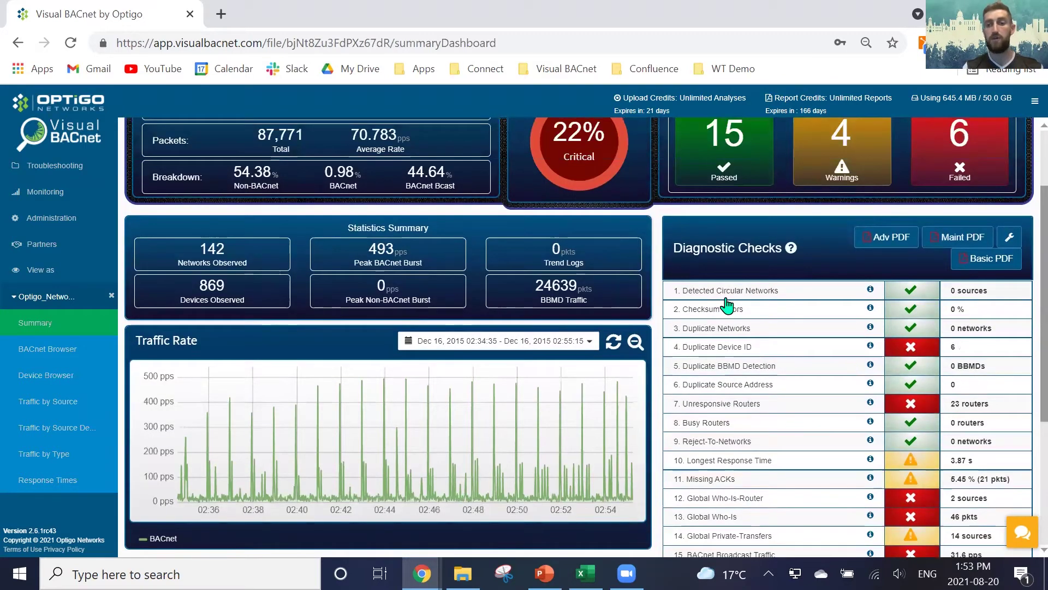
click(727, 291)
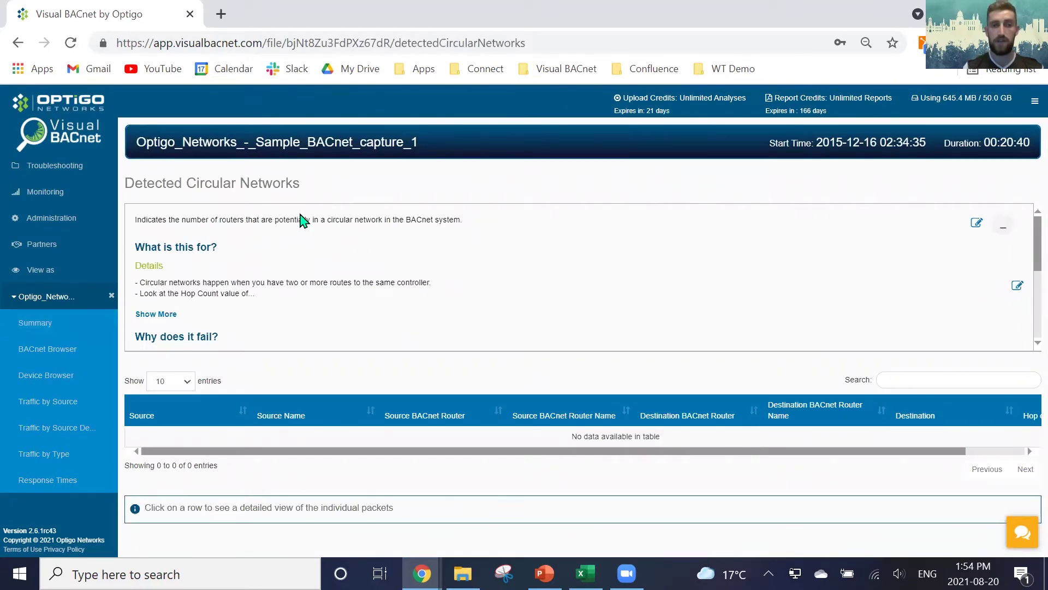
drag(307, 218, 384, 216)
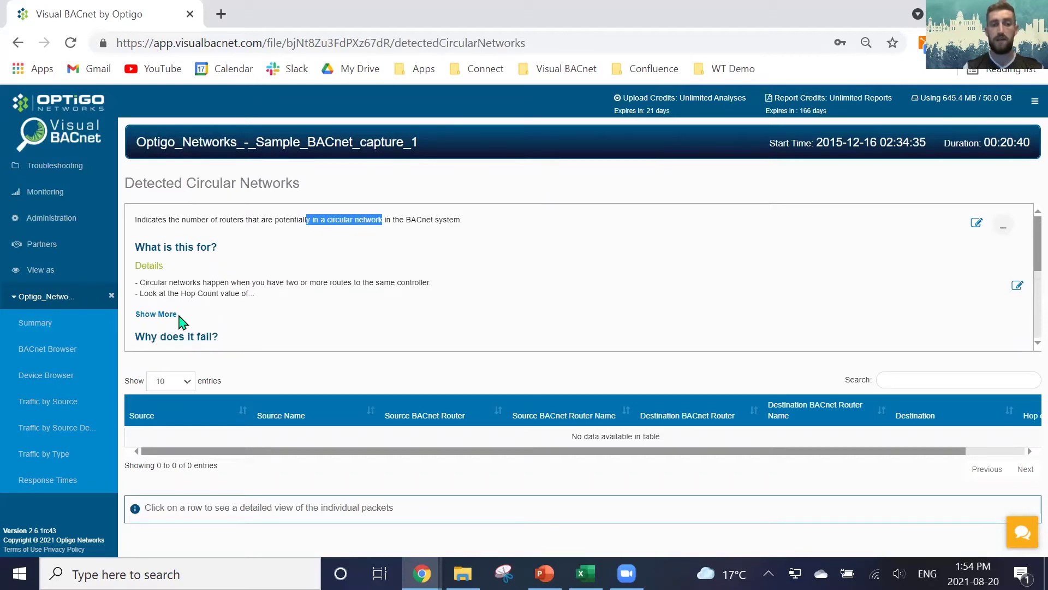
click(159, 315)
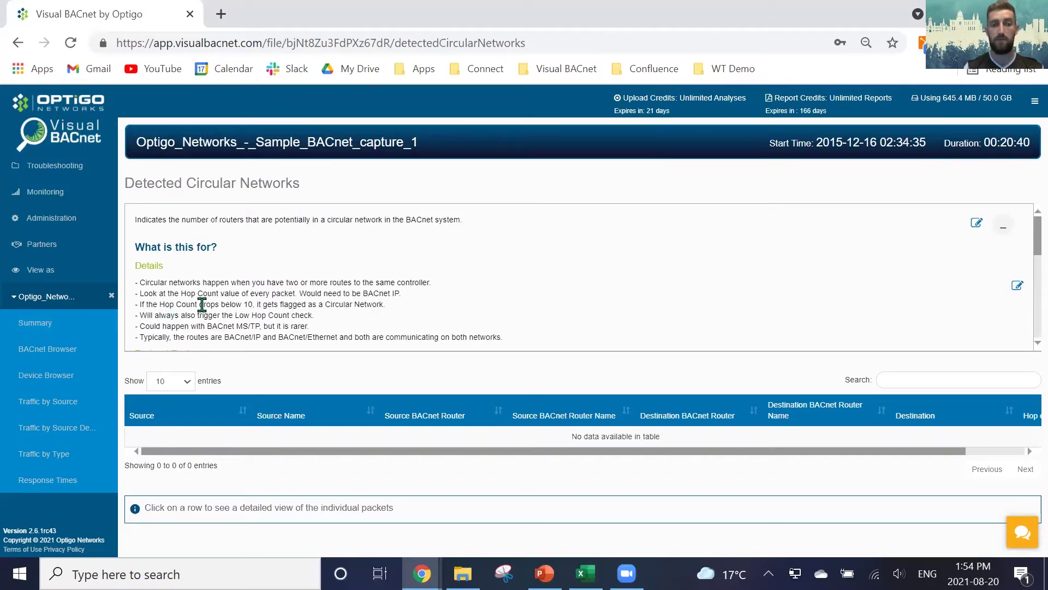
drag(204, 304, 260, 304)
scroll(348, 302, down, 2)
scroll(348, 302, down, 1)
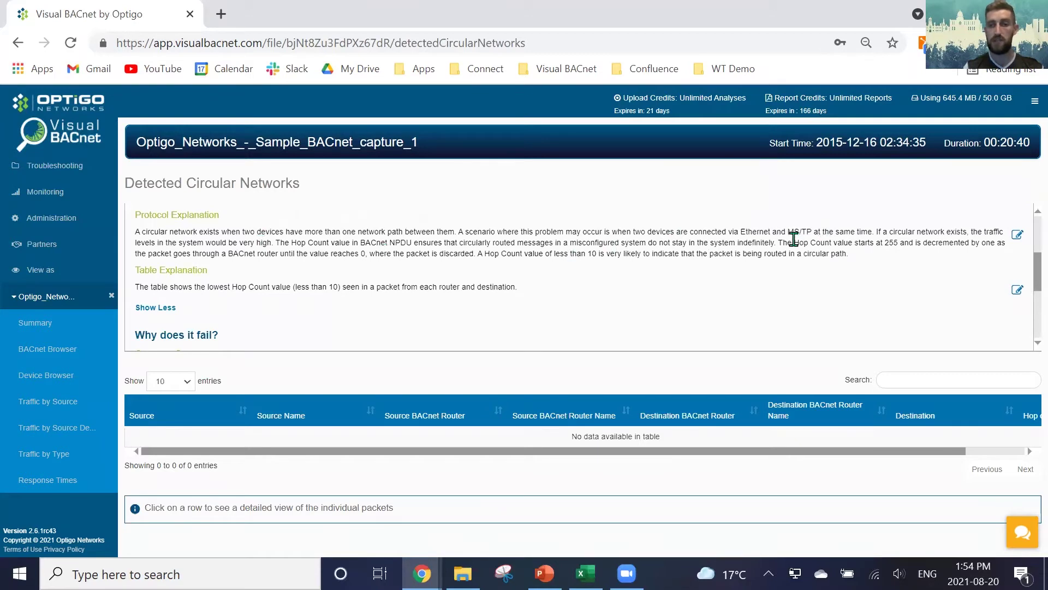
drag(779, 242, 982, 241)
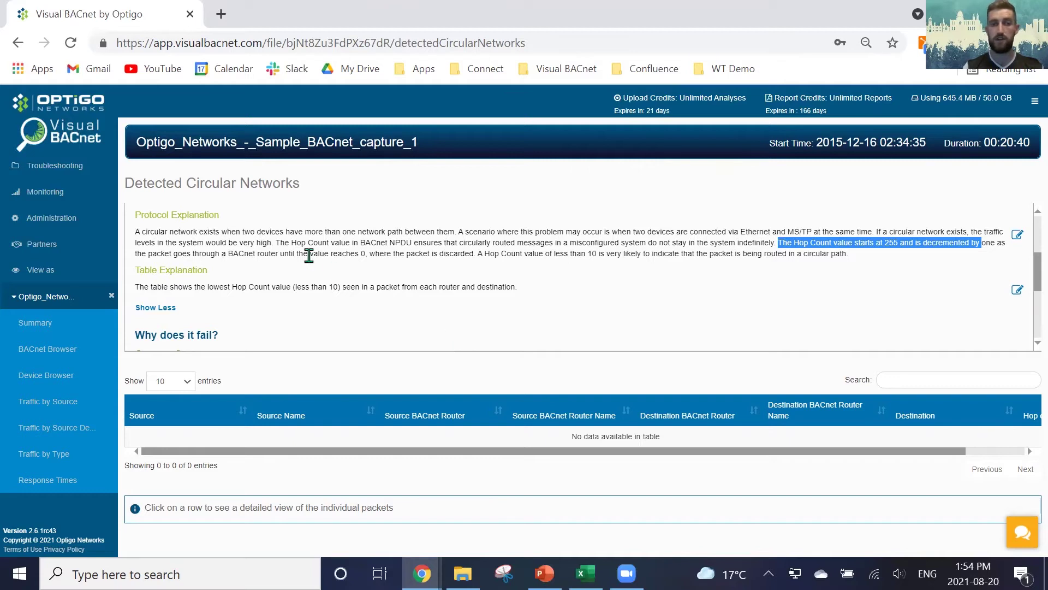
click(18, 43)
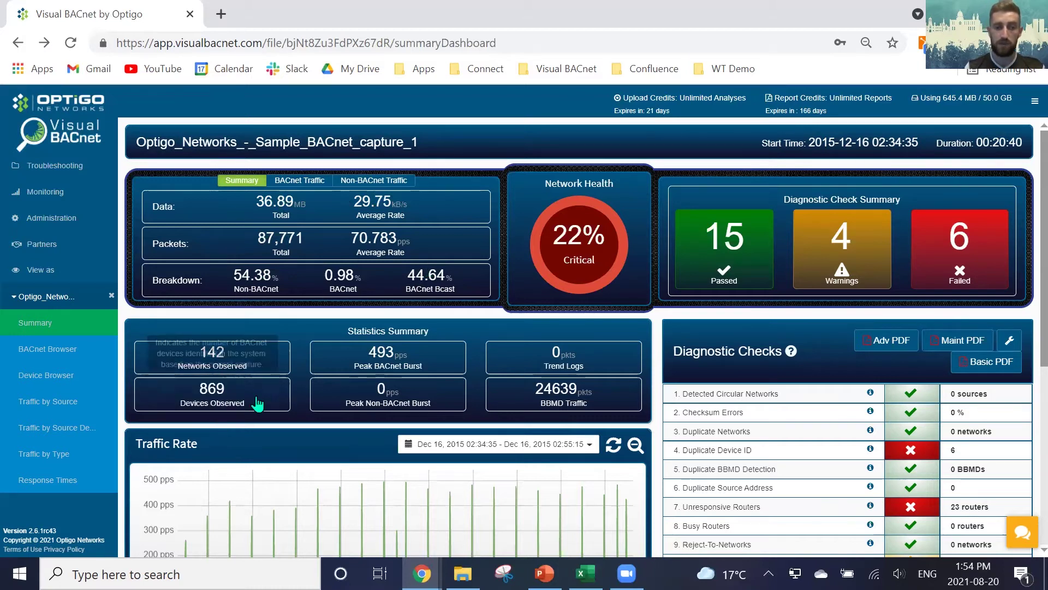
scroll(361, 363, down, 2)
scroll(361, 363, down, 1)
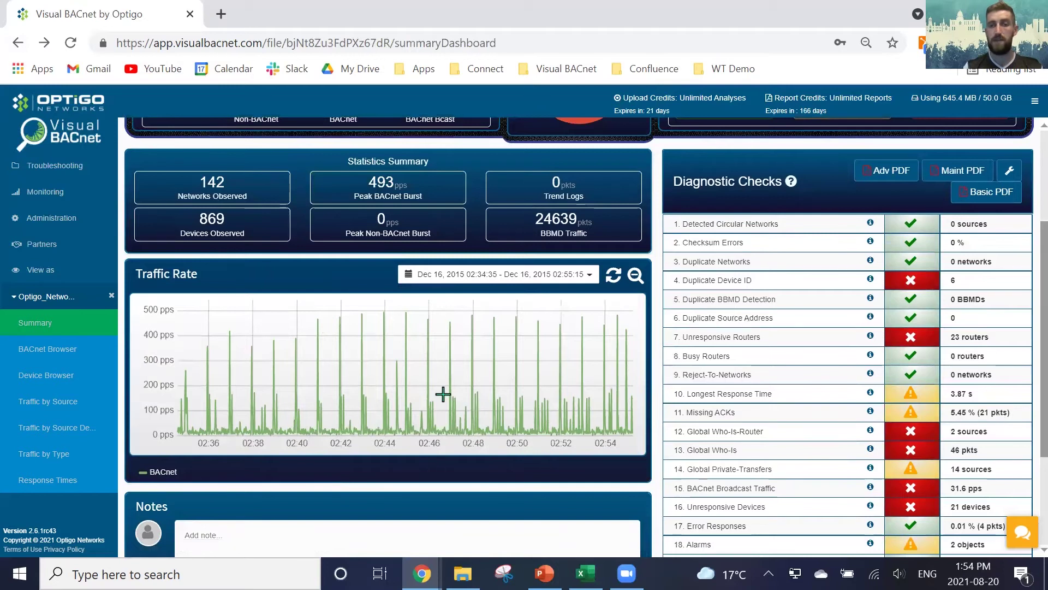
scroll(443, 393, up, 3)
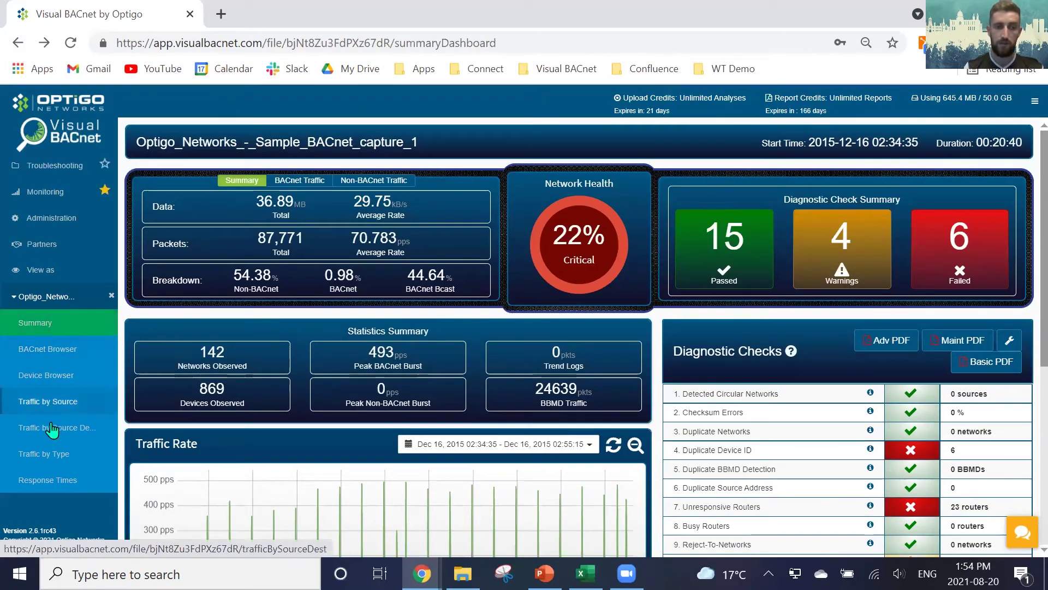
click(49, 349)
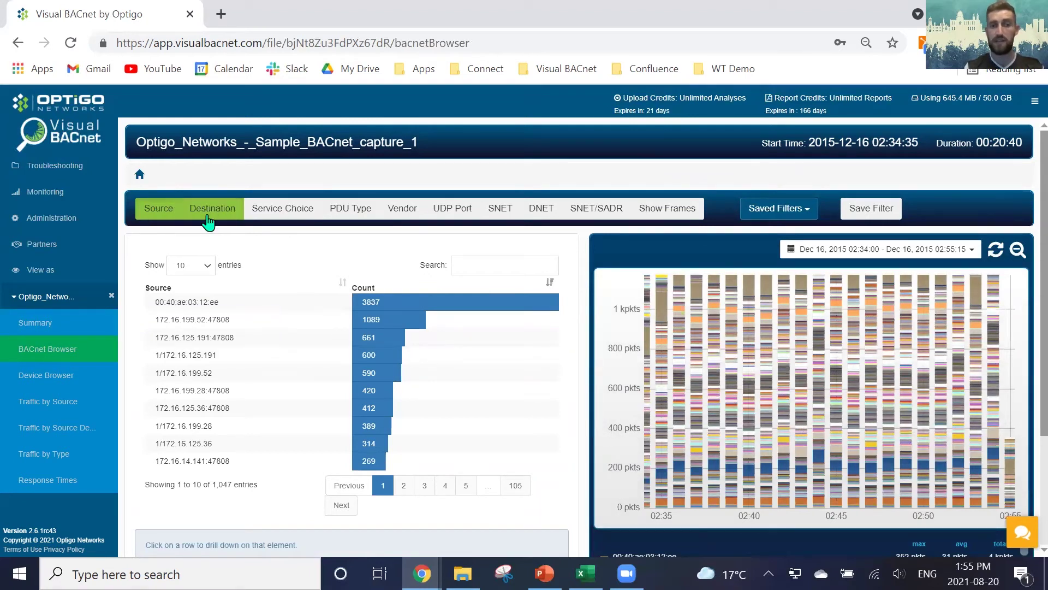
click(282, 212)
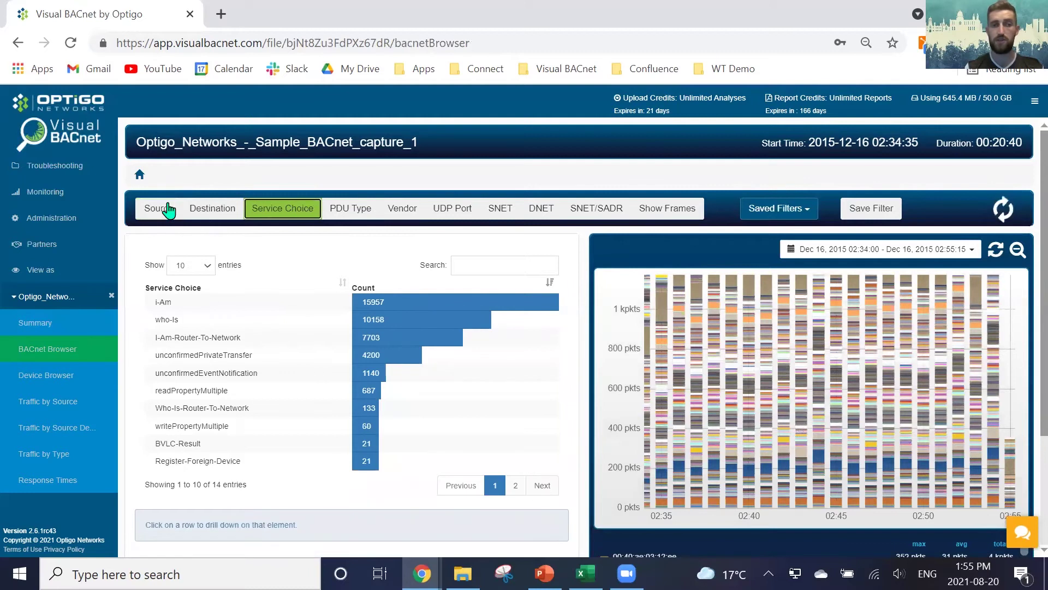
click(394, 211)
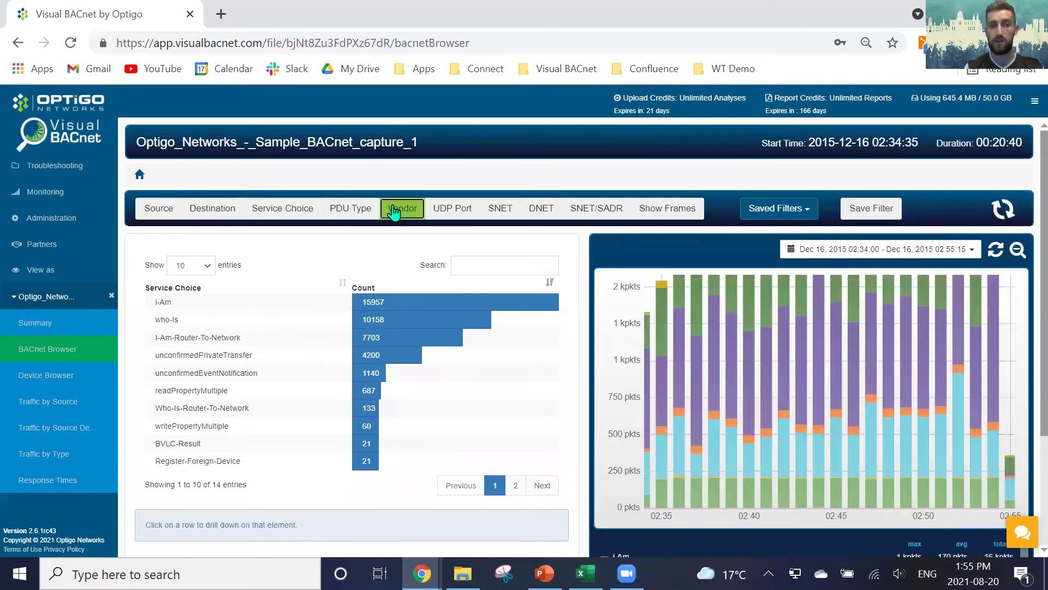
click(211, 338)
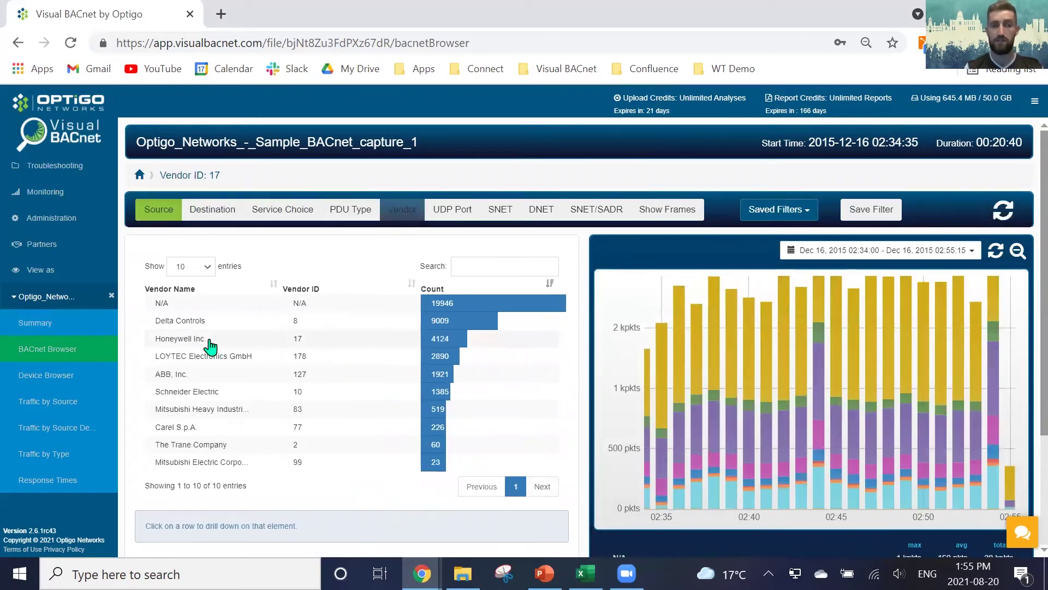
click(182, 361)
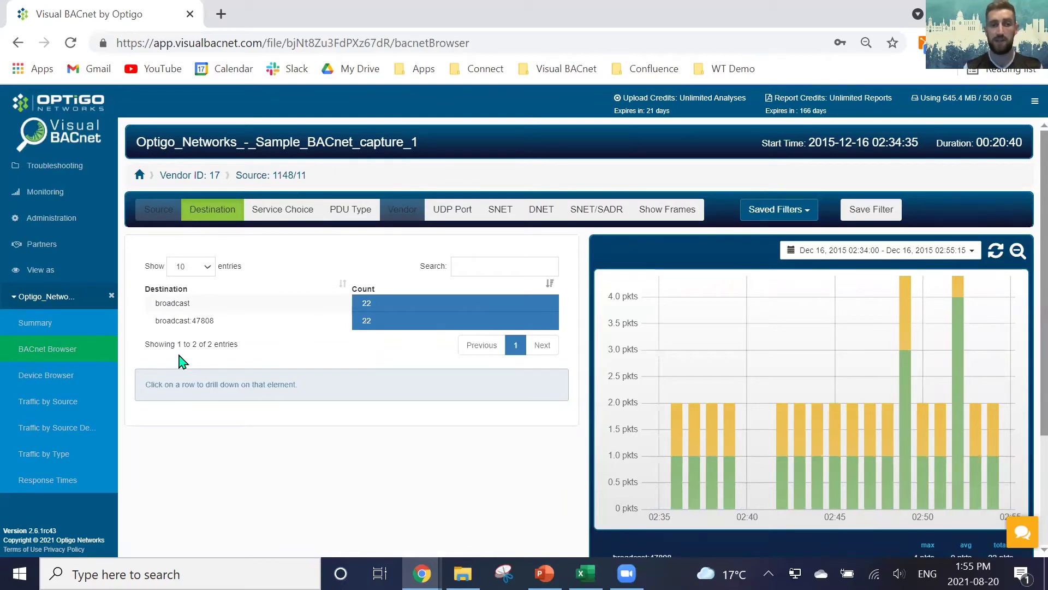
click(43, 324)
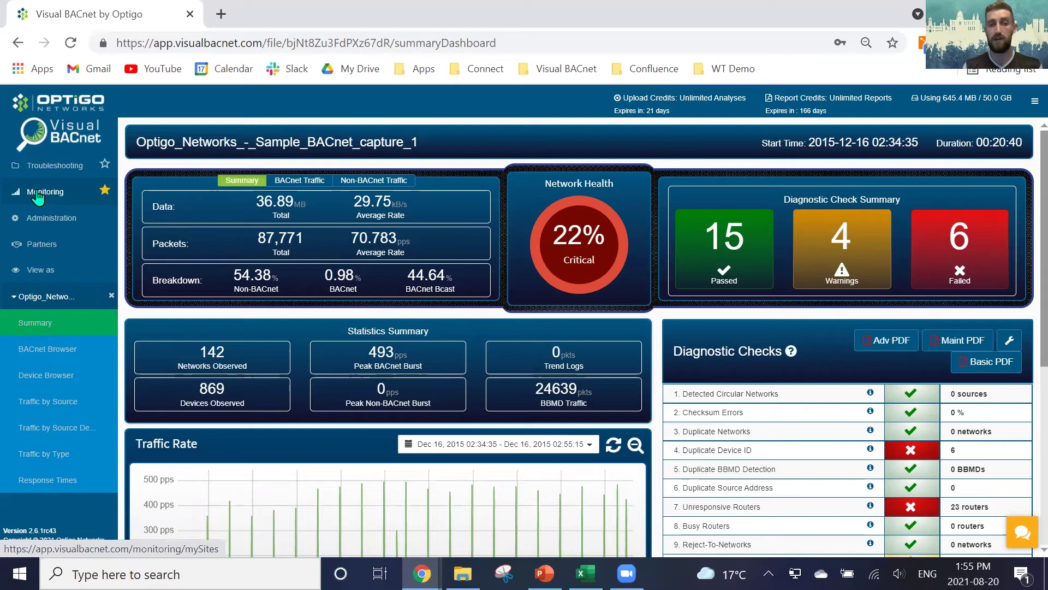
Step: Expand the Sample site and browse North California, South California and Test
click(37, 195)
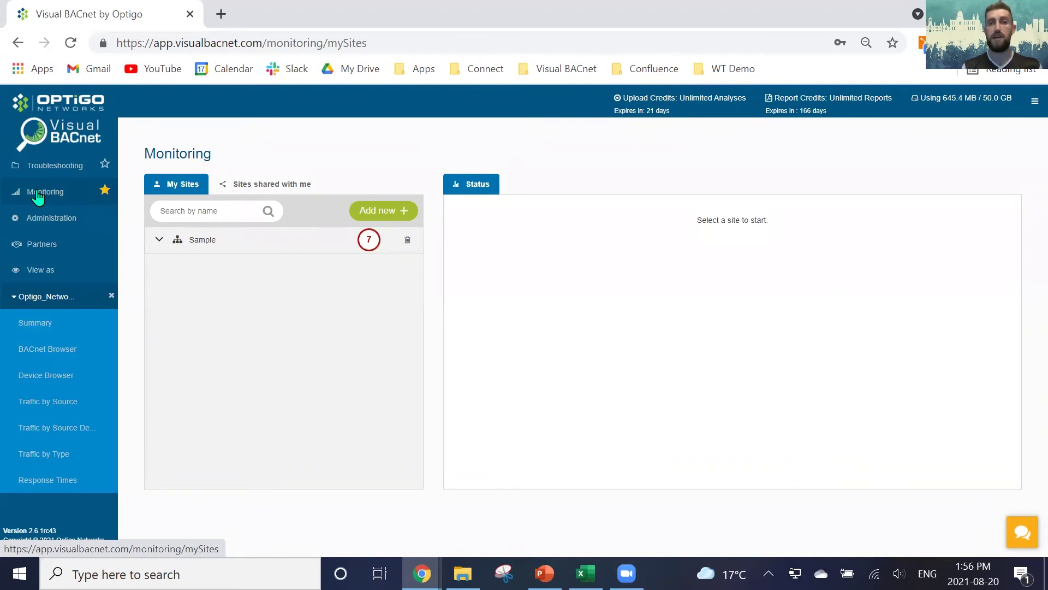
click(158, 243)
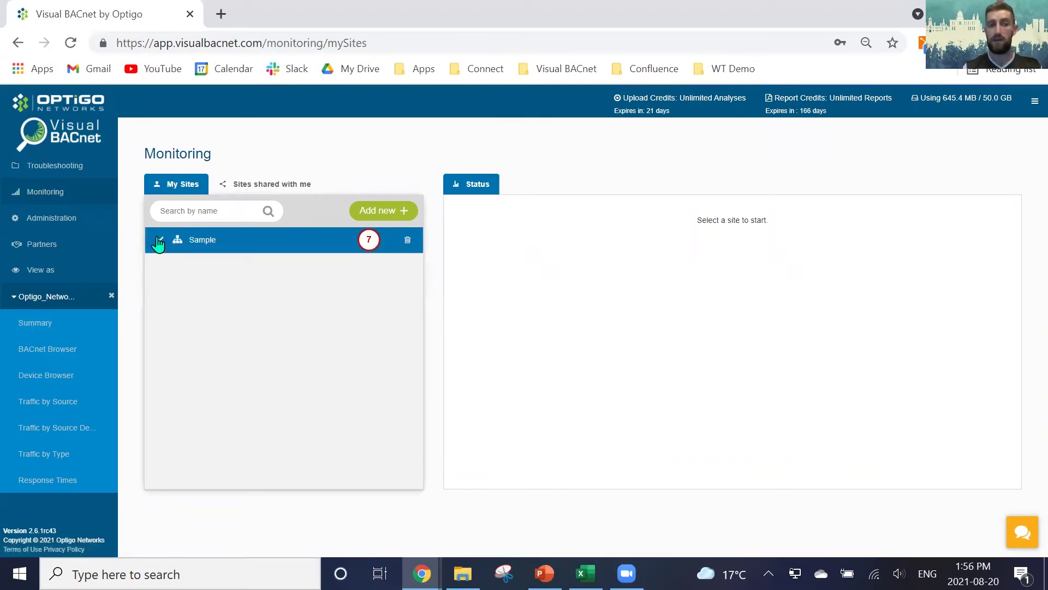
click(159, 244)
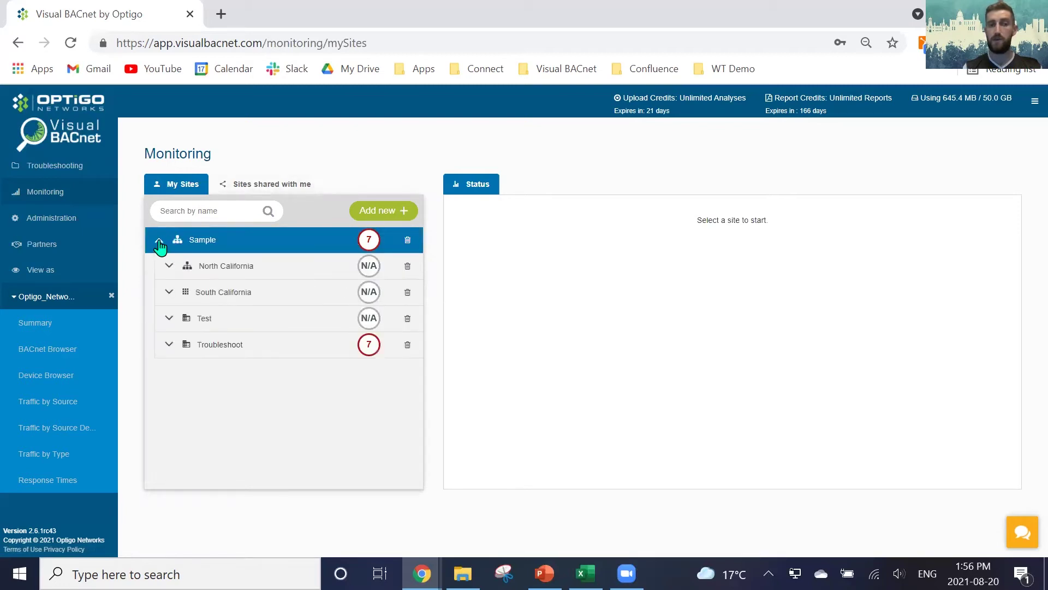
click(169, 272)
click(170, 300)
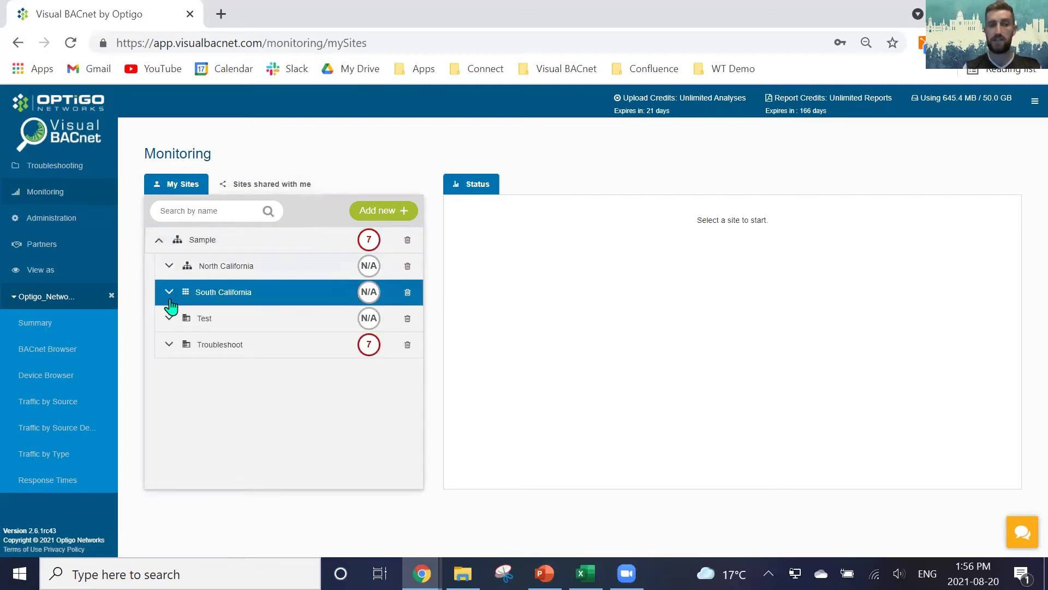
click(169, 323)
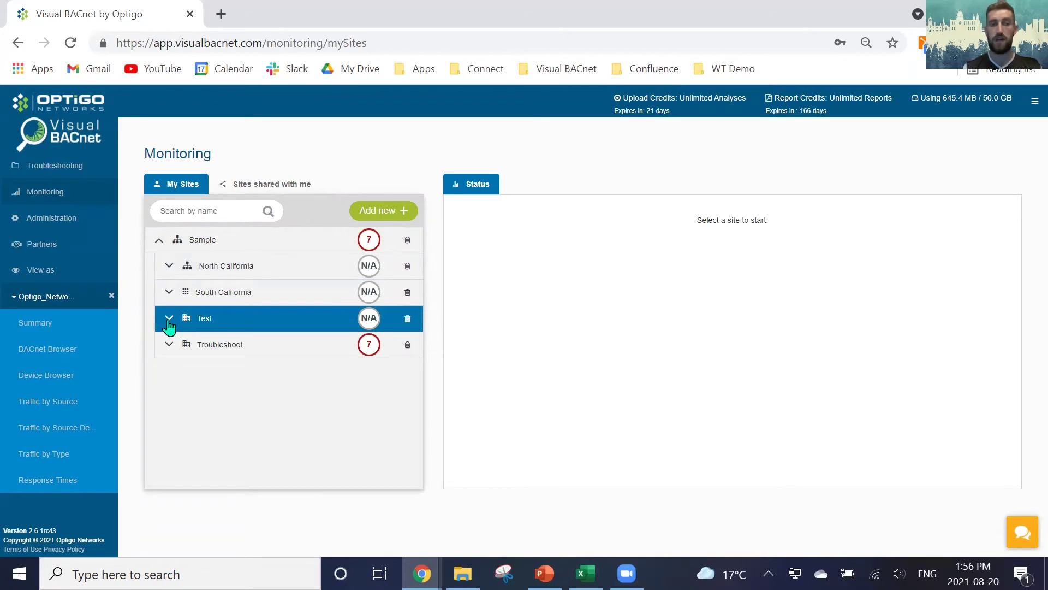
Step: Show the Troubleshoot building's 7% health, then select Node 1 and TS Node
click(169, 346)
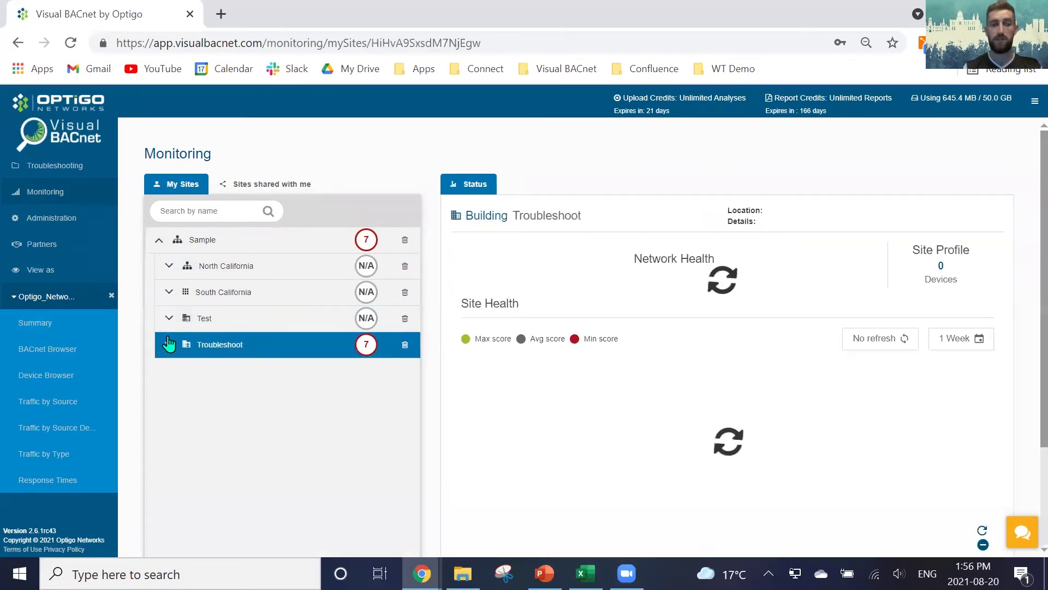
click(168, 346)
click(219, 370)
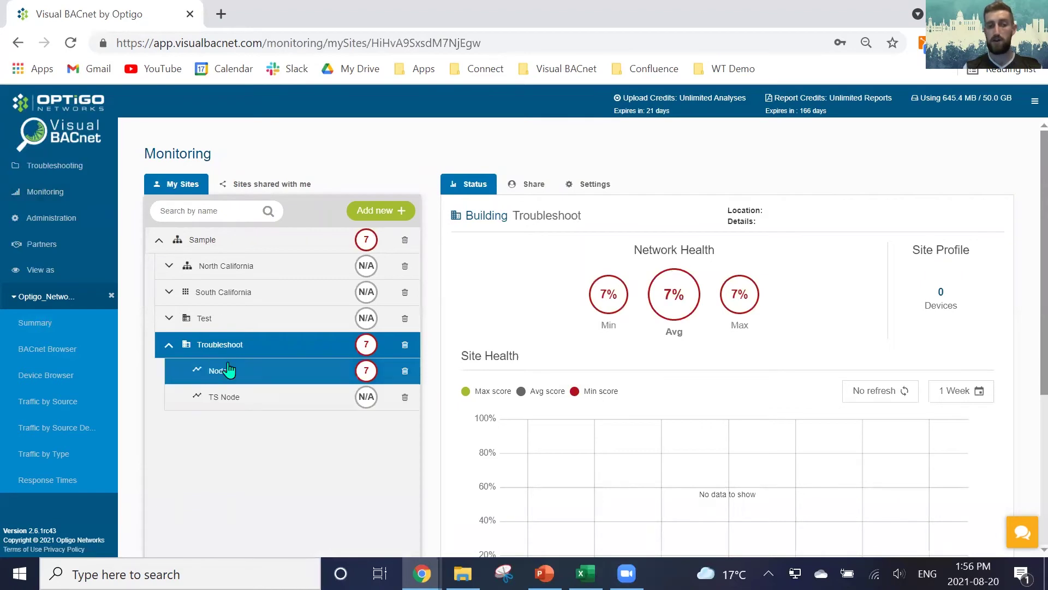
click(223, 397)
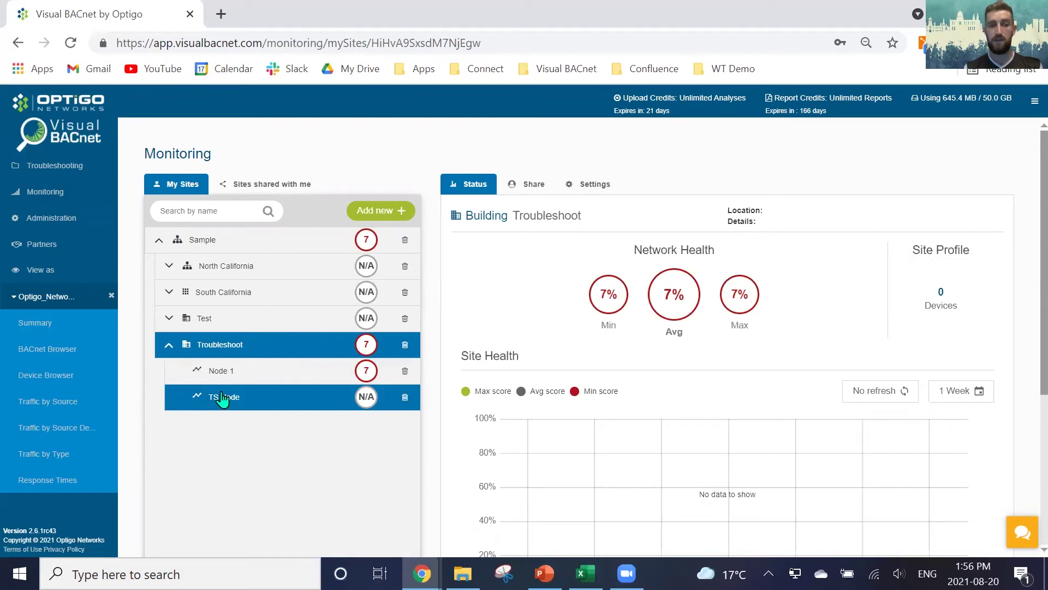
Step: Check TS Node's API key under Tools, then return to its Status overview
click(654, 186)
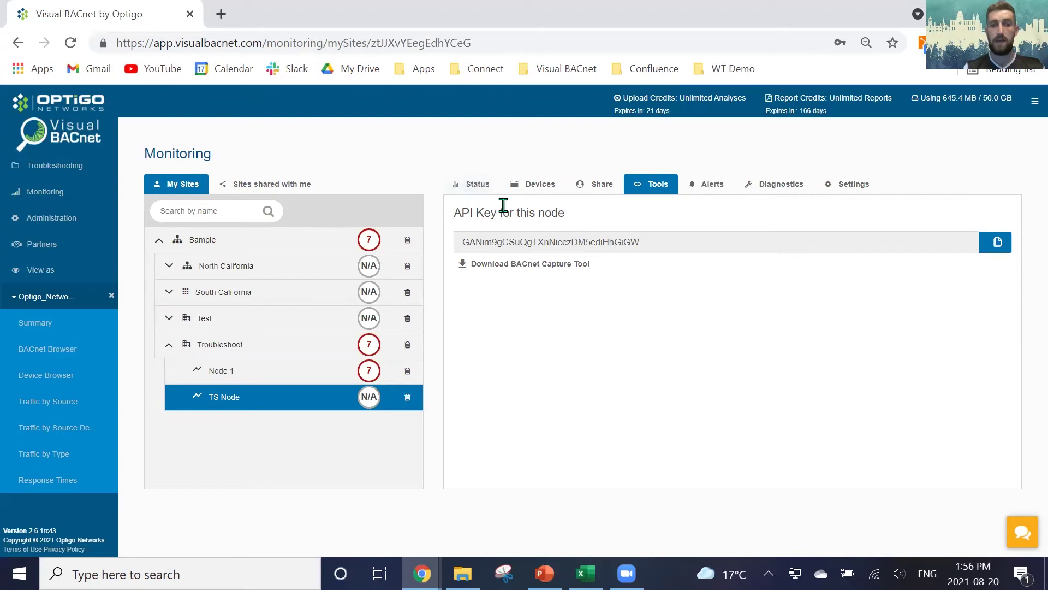
click(474, 192)
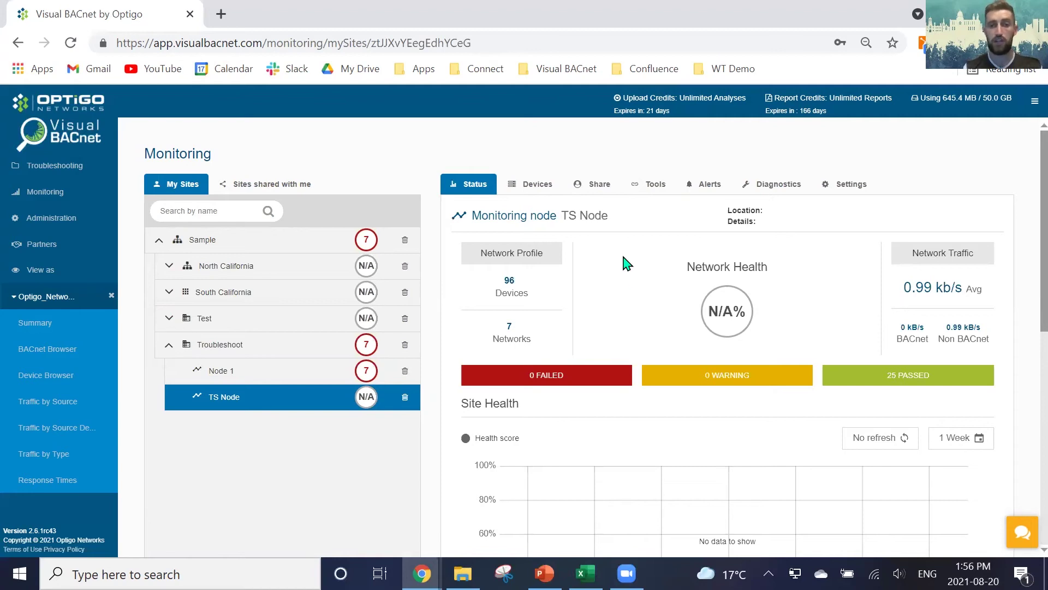
Step: Show TS Node's Devices list and scroll through its 96 active devices
scroll(676, 295, down, 2)
scroll(676, 295, up, 1)
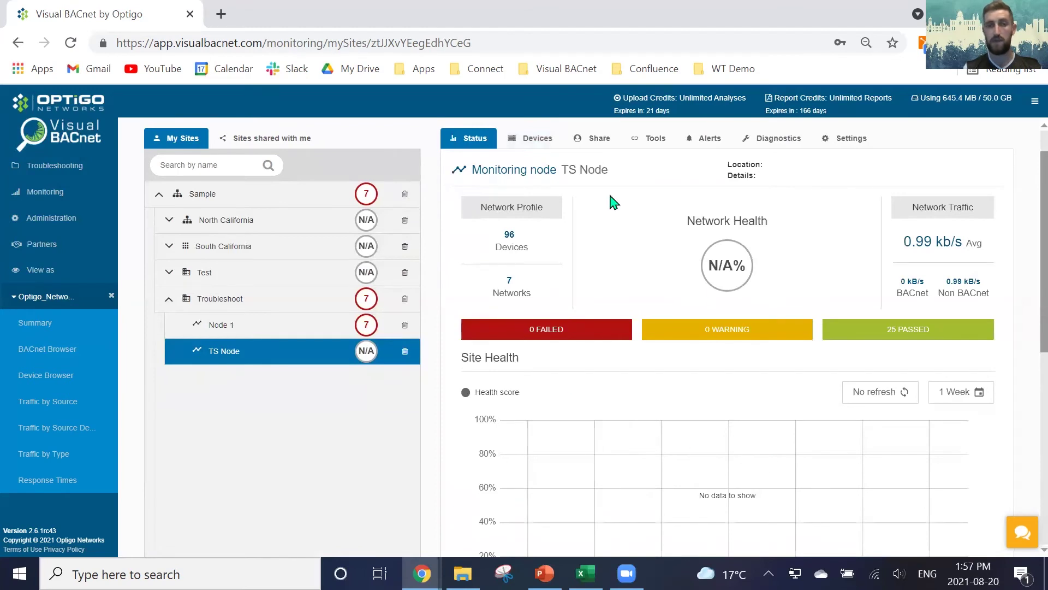
click(540, 141)
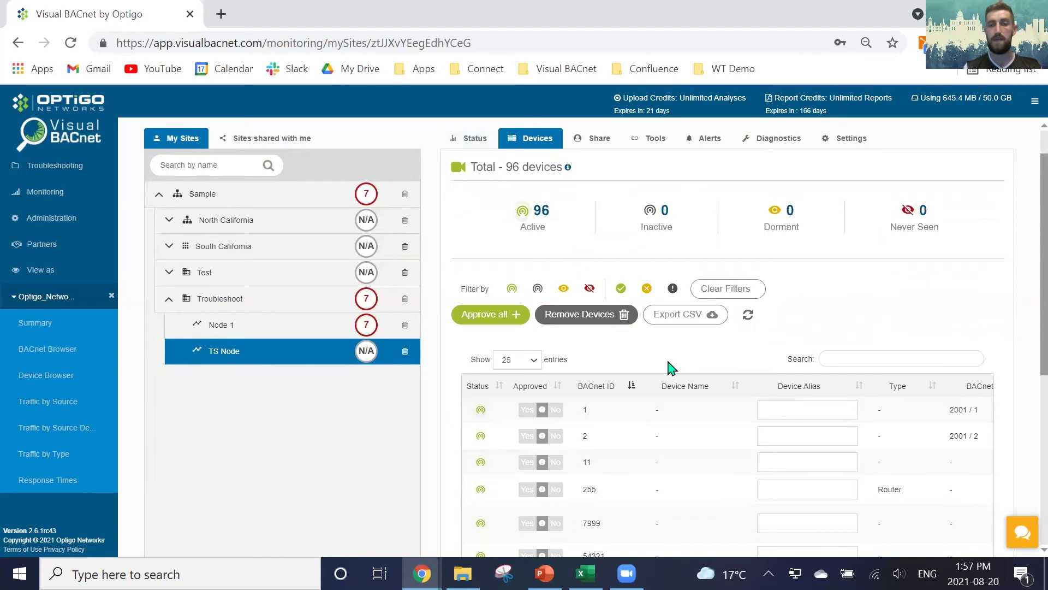
scroll(672, 368, down, 1)
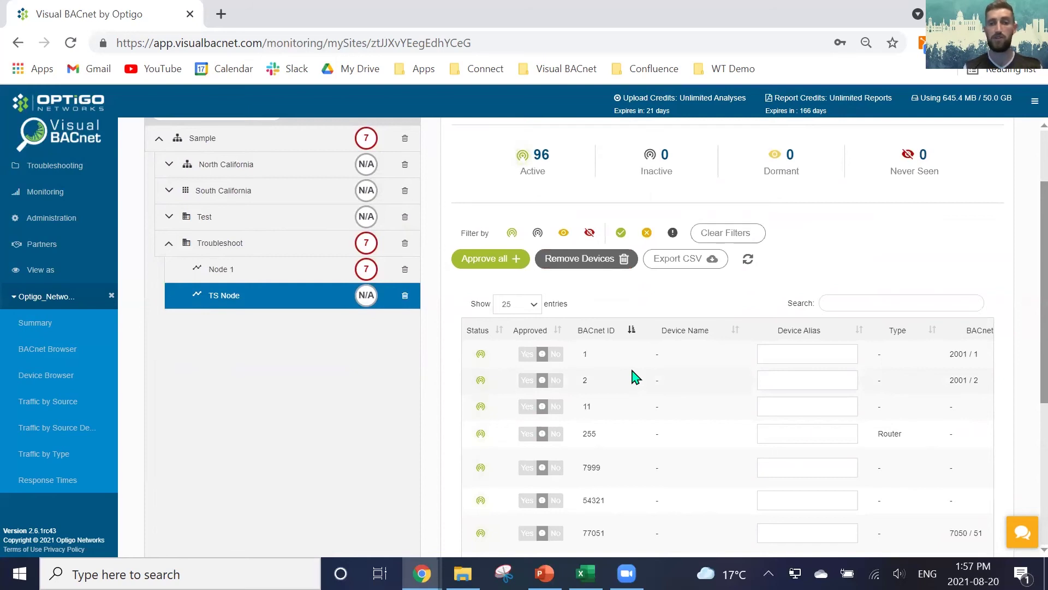
scroll(633, 377, up, 2)
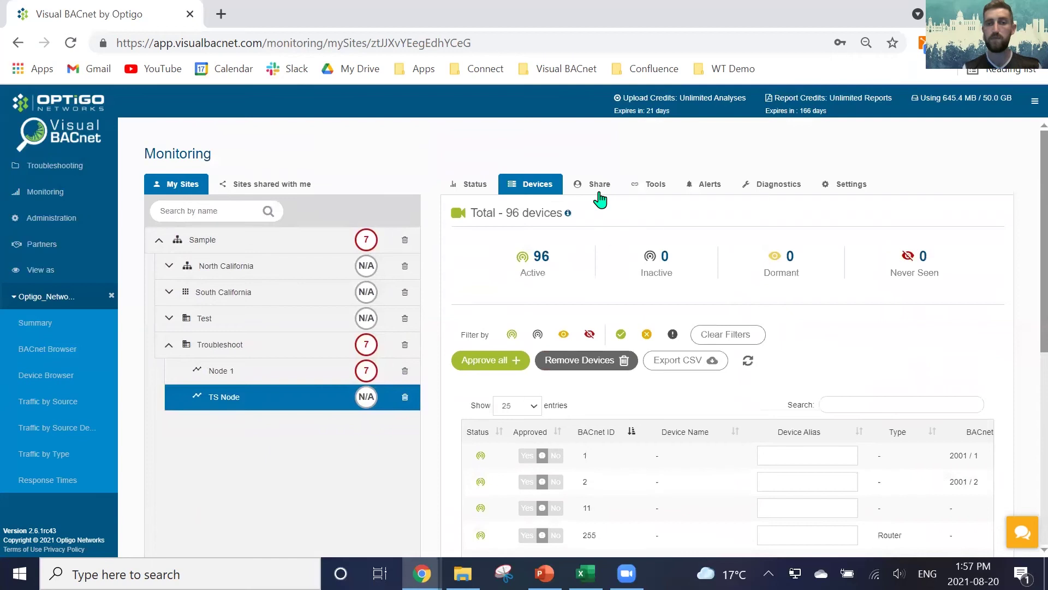
Step: Show TS Node's Share panel with its empty Users list
click(598, 193)
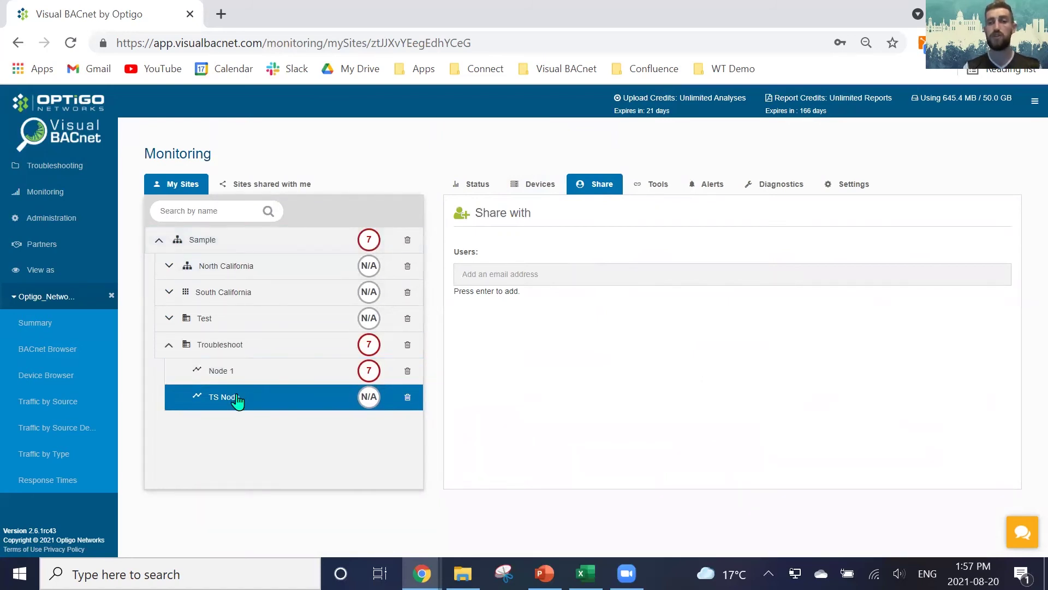
Step: Review TS Node's Alerts settings, leaving the digest Email Frequency at Weekly
click(708, 184)
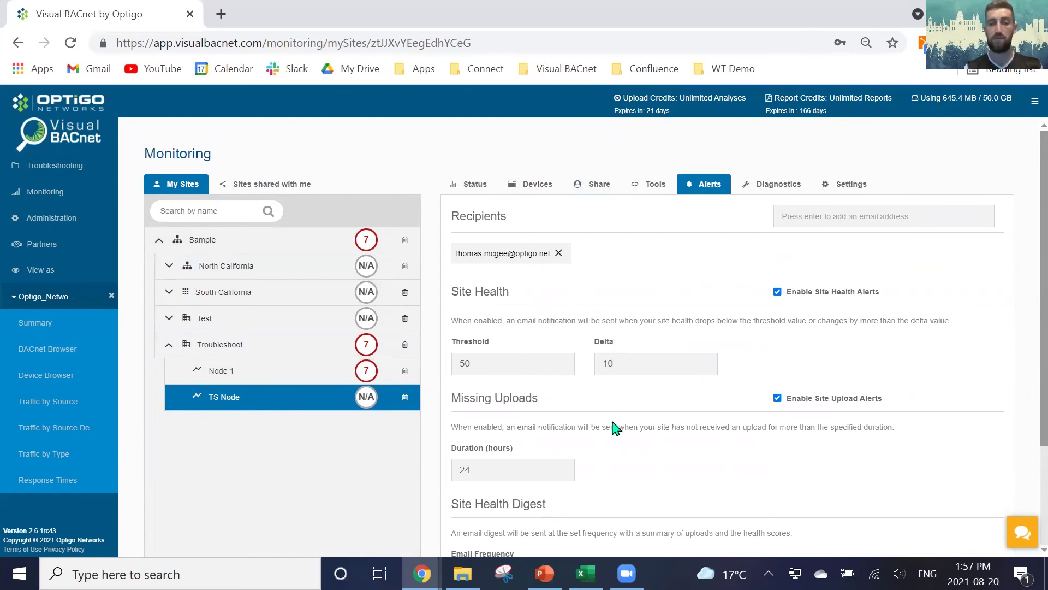
scroll(613, 428, down, 1)
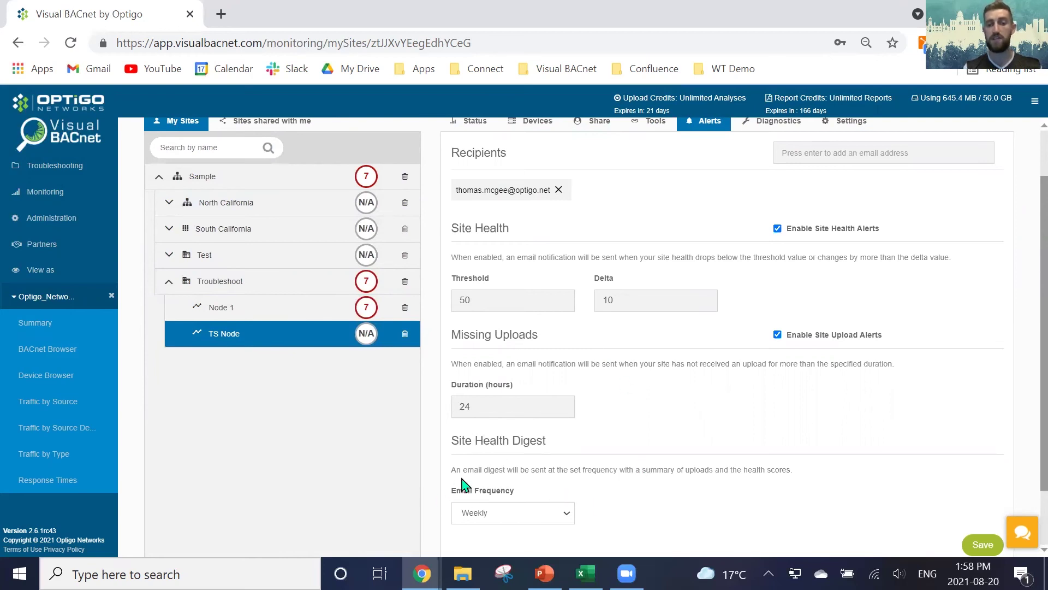
click(566, 515)
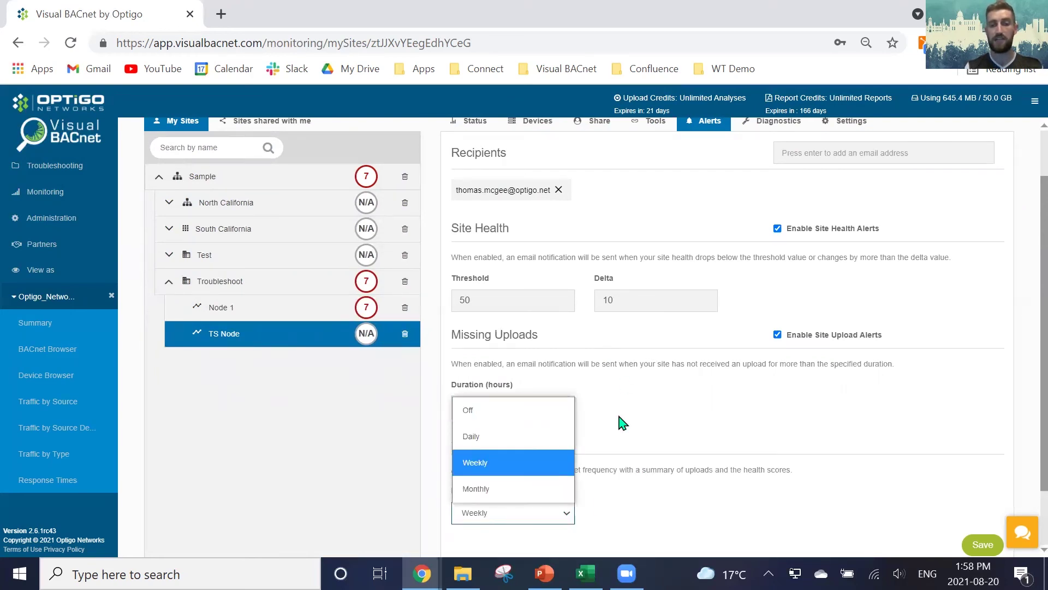
click(732, 417)
scroll(734, 418, up, 2)
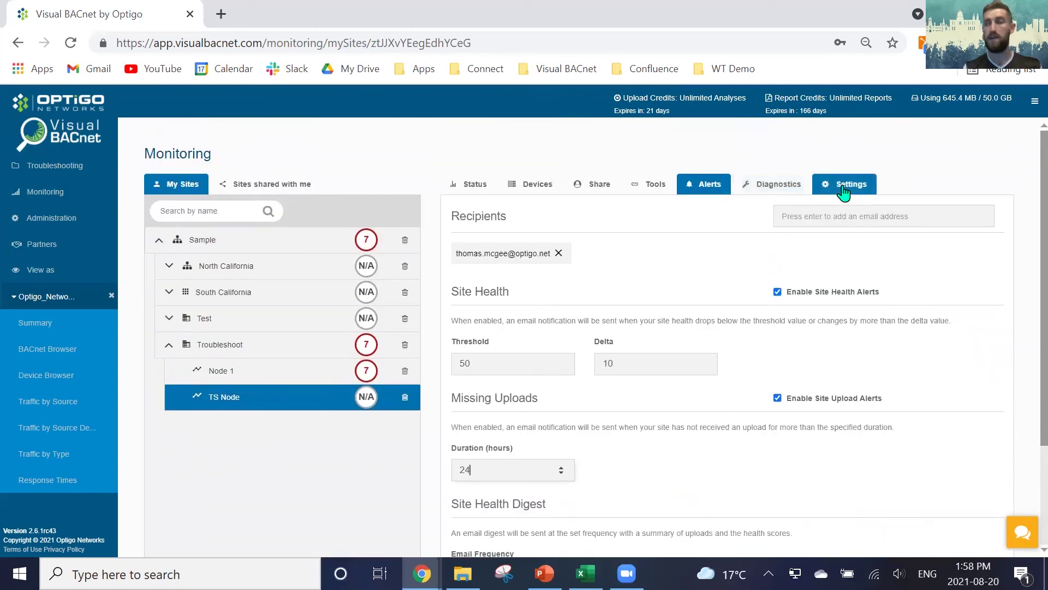
click(778, 185)
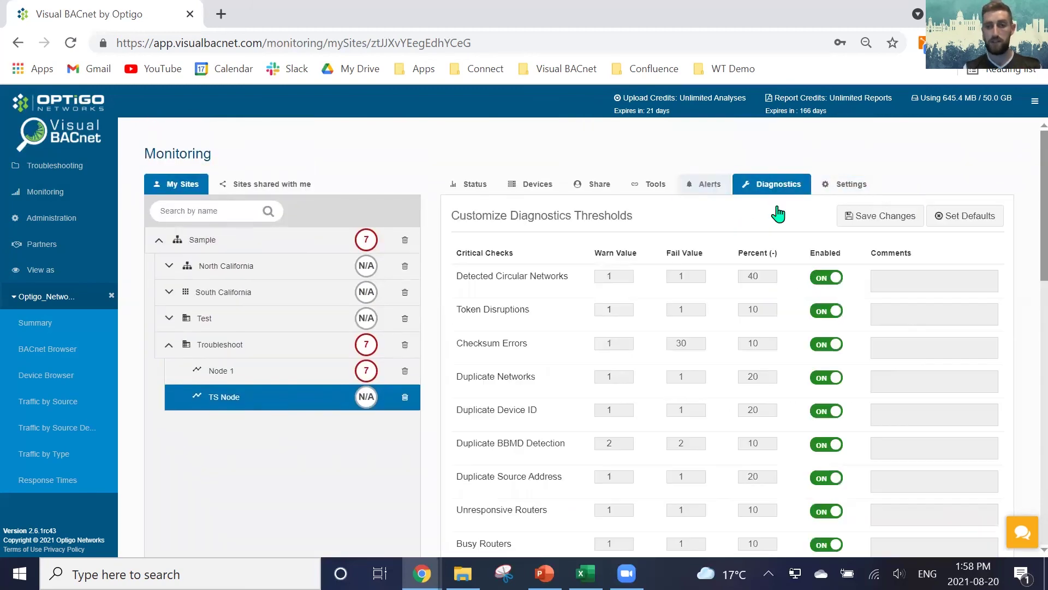
click(704, 186)
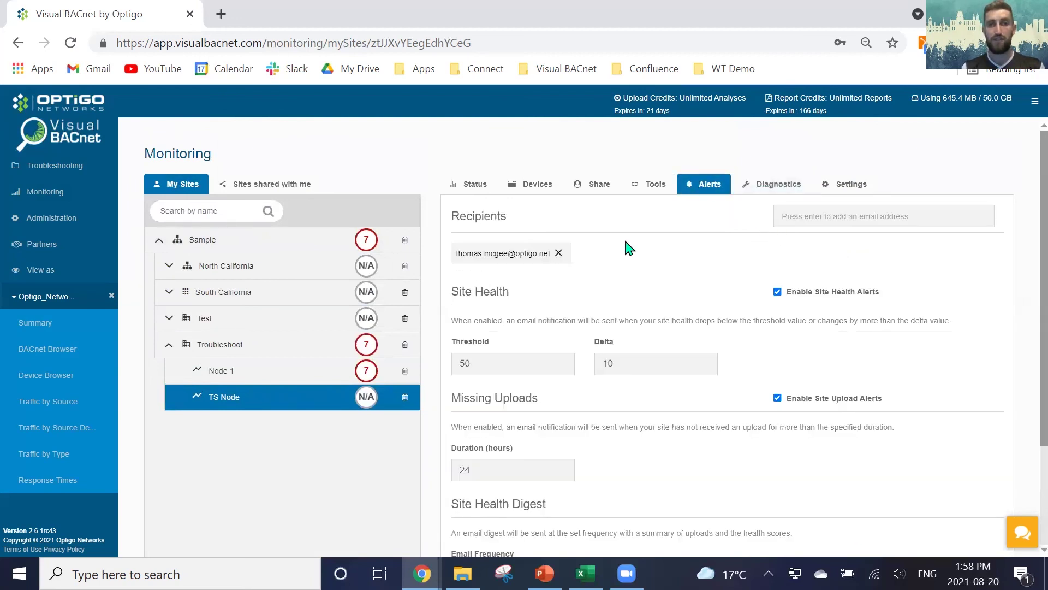